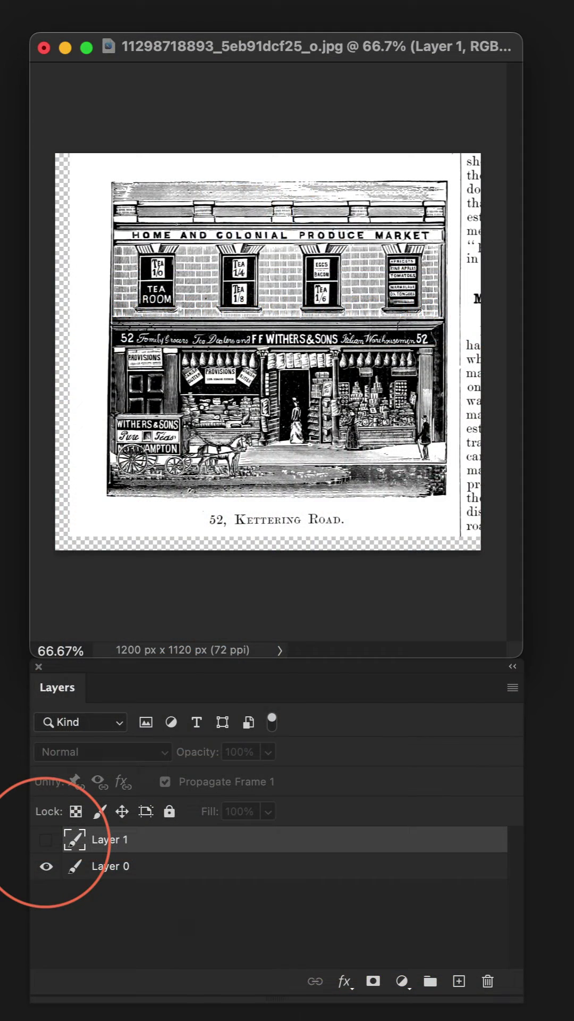
Step: Flip Layer 1's visibility on, off and on to compare colour against the engraving
left_click(47, 839)
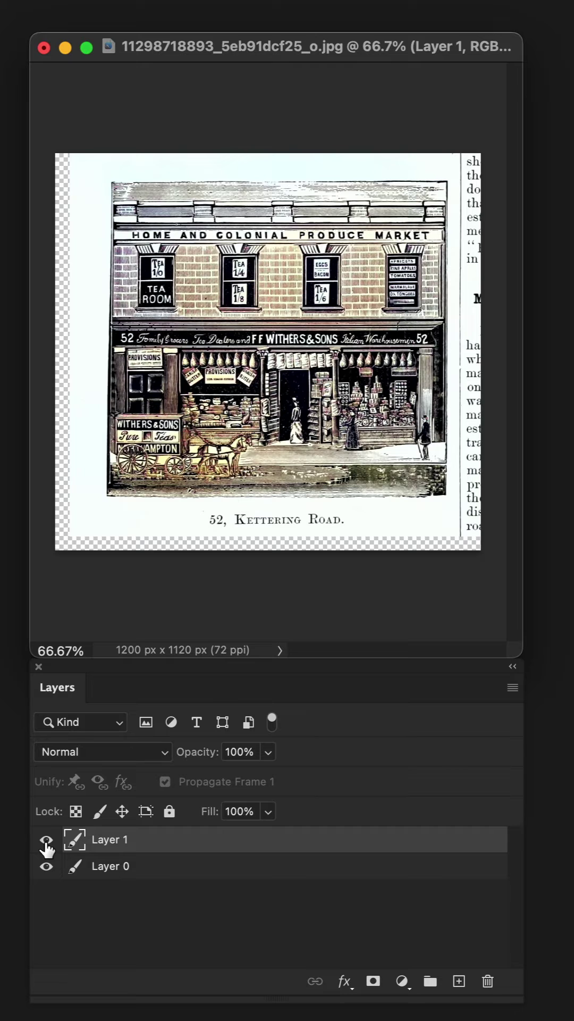
left_click(46, 839)
left_click(47, 839)
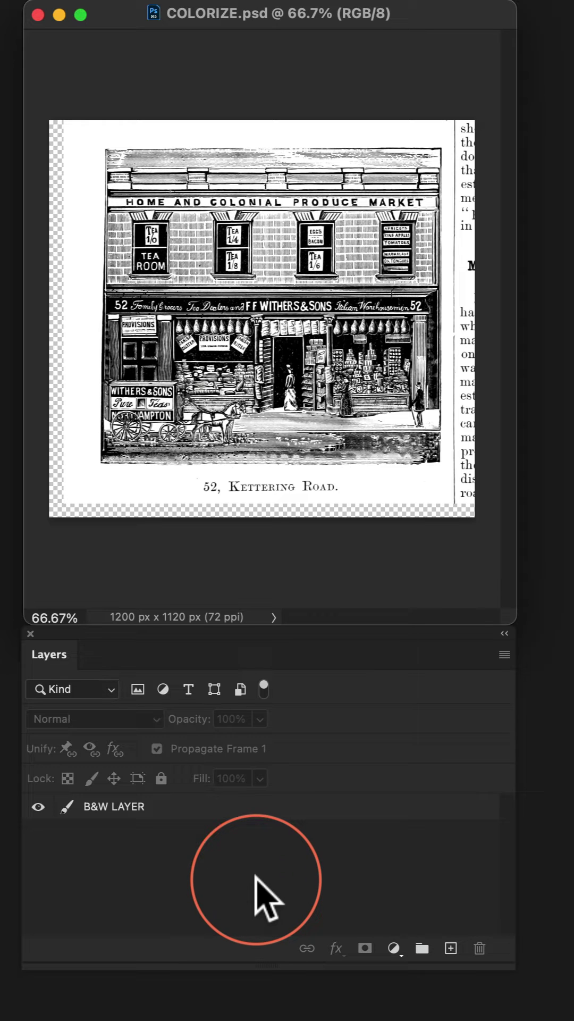
Step: Select B&W LAYER and launch Filter > Neural Filters
left_click(137, 809)
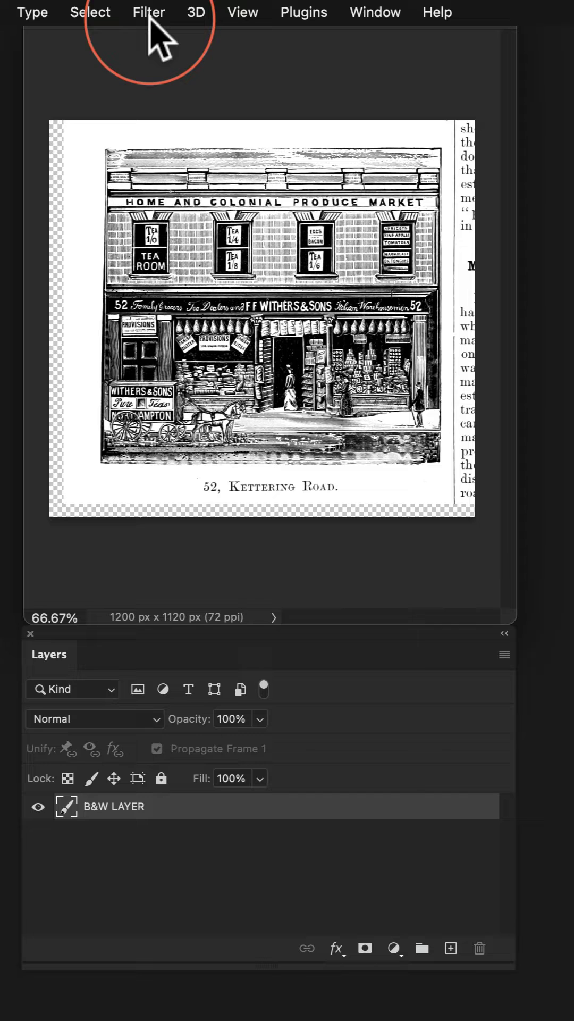
left_click(148, 12)
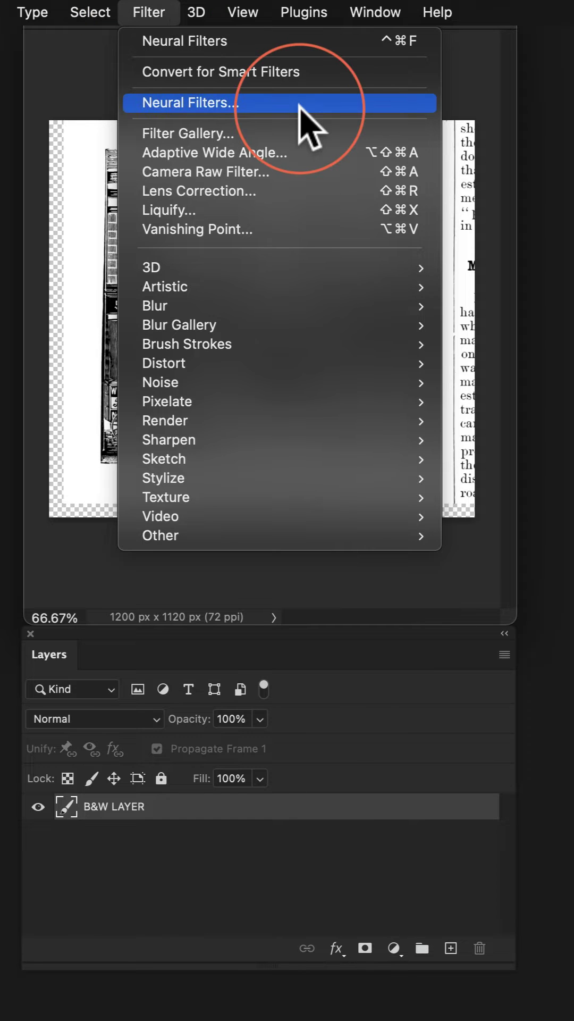
left_click(299, 106)
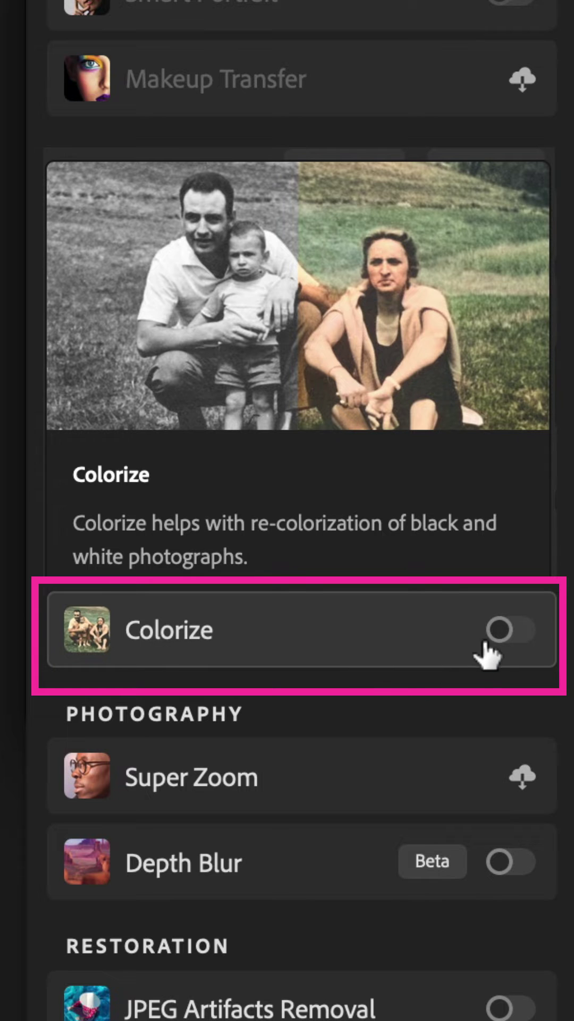
Step: Enable the Colorize neural filter with Auto color image checked
mouse_move(302, 630)
left_click(502, 632)
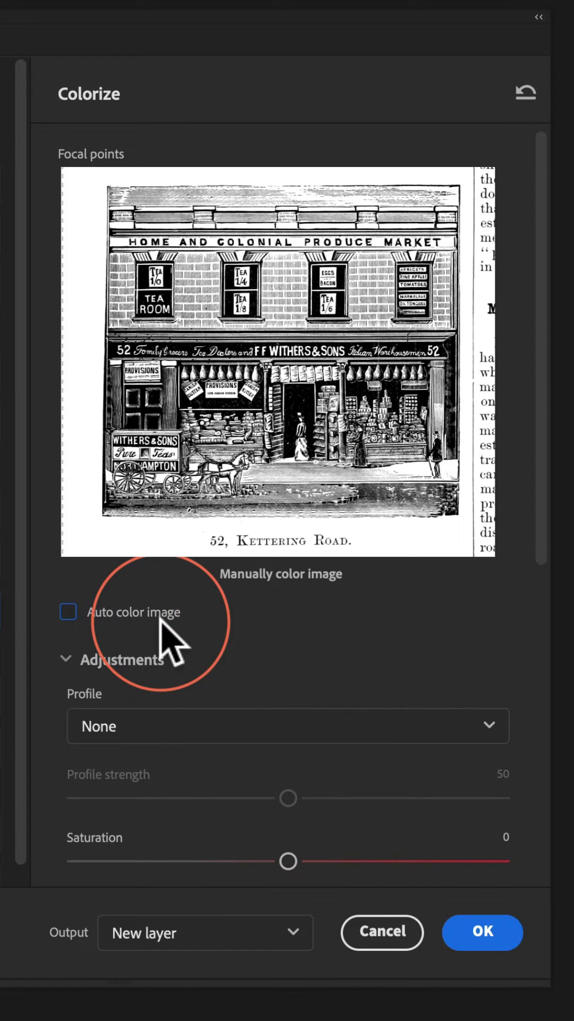
left_click(68, 612)
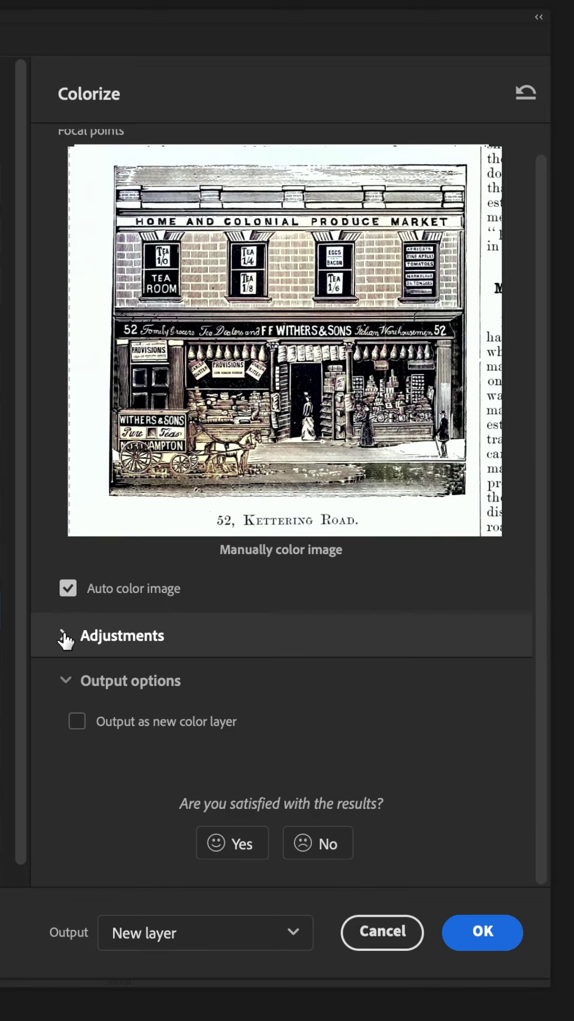
Step: Expand the Colorize adjustments, view the Profile list, and set Saturation to +45
left_click(88, 636)
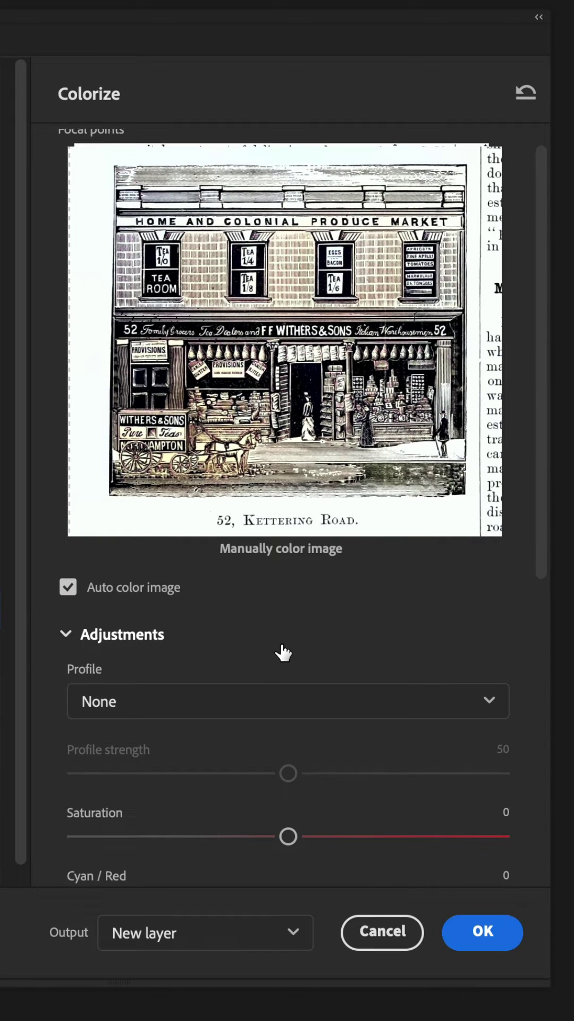
scroll(284, 649, "down", 1)
left_click(366, 677)
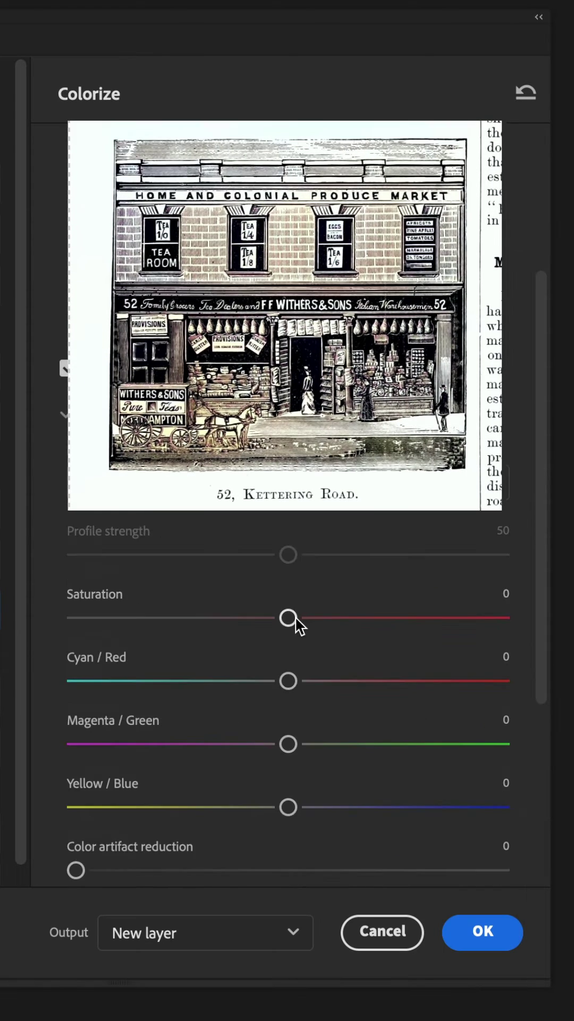
left_click_drag(294, 617, 482, 617)
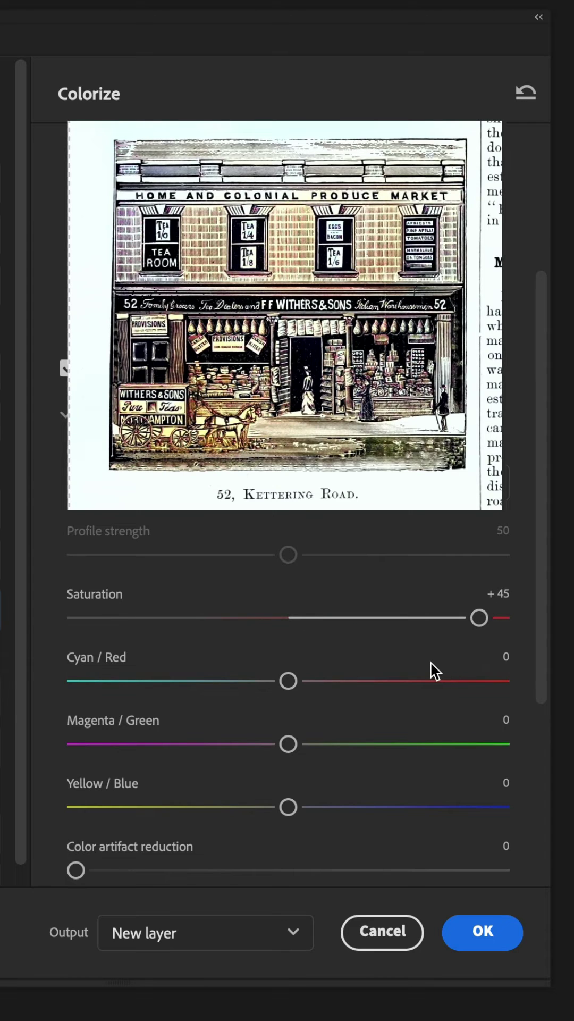
scroll(431, 662, "down", 3)
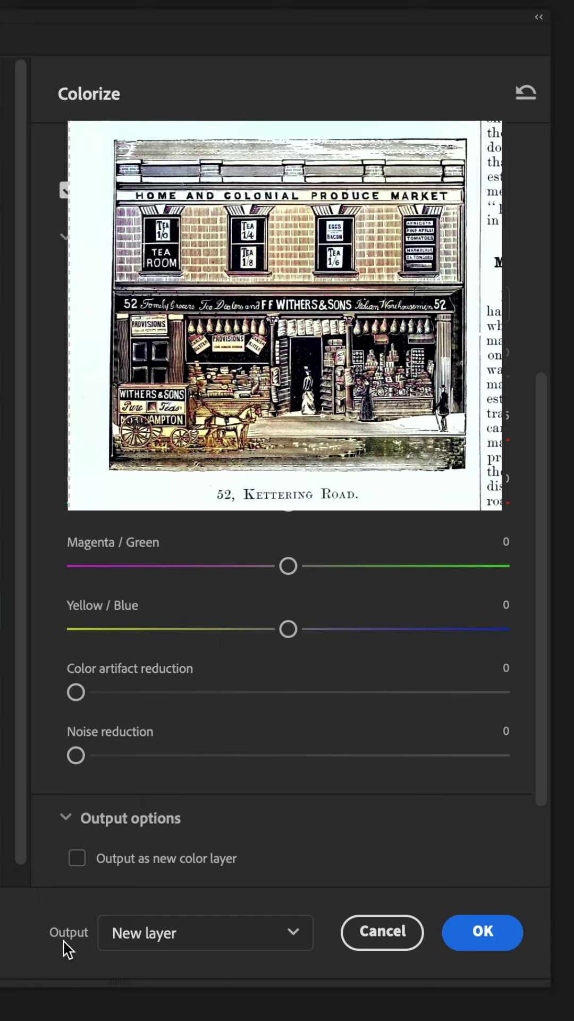
Step: Confirm the Colorize Output dropdown has New layer selected
left_click(203, 933)
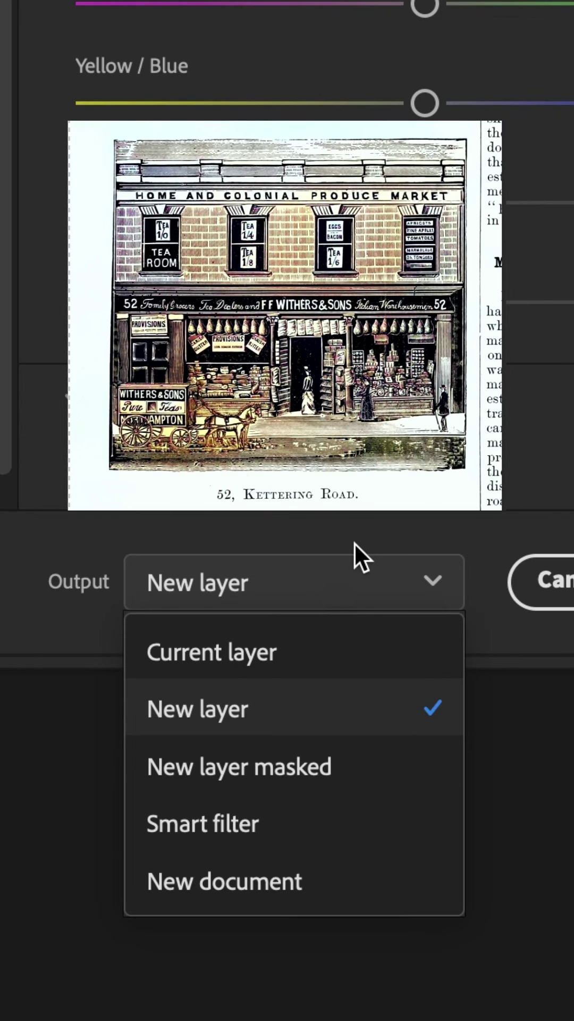